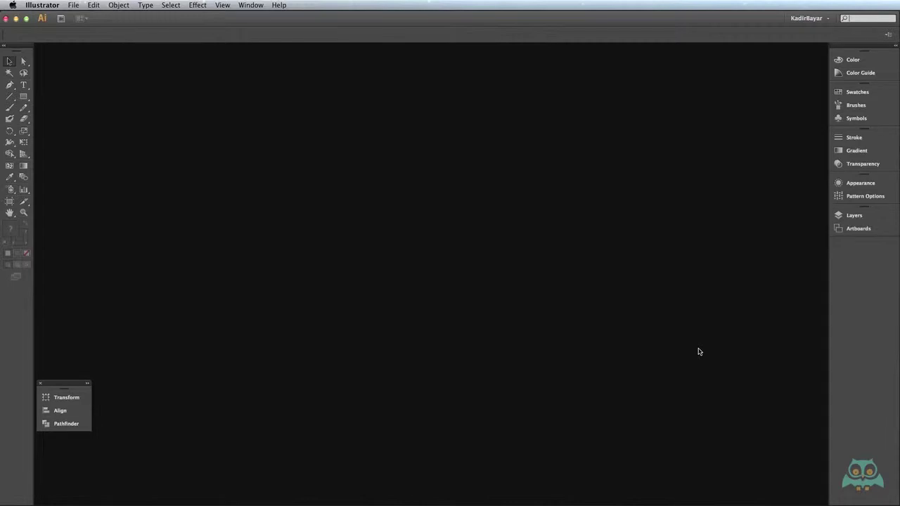
- Bring up File > Open and move the Open dialog to the top centre of the screen
click(74, 7)
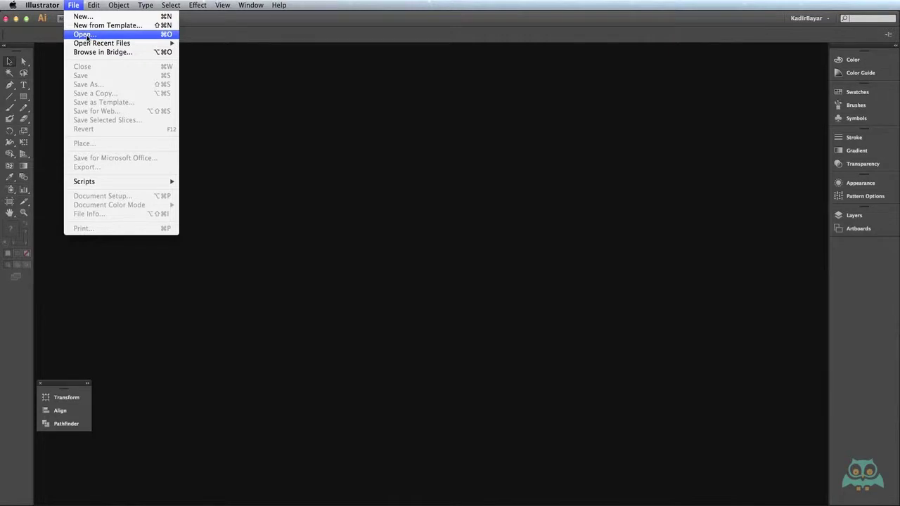
click(157, 35)
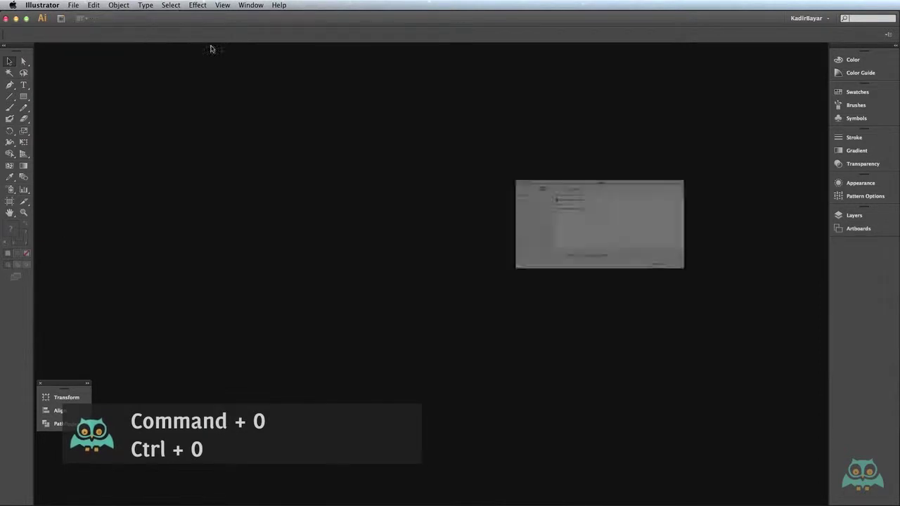
drag(526, 128, 353, 54)
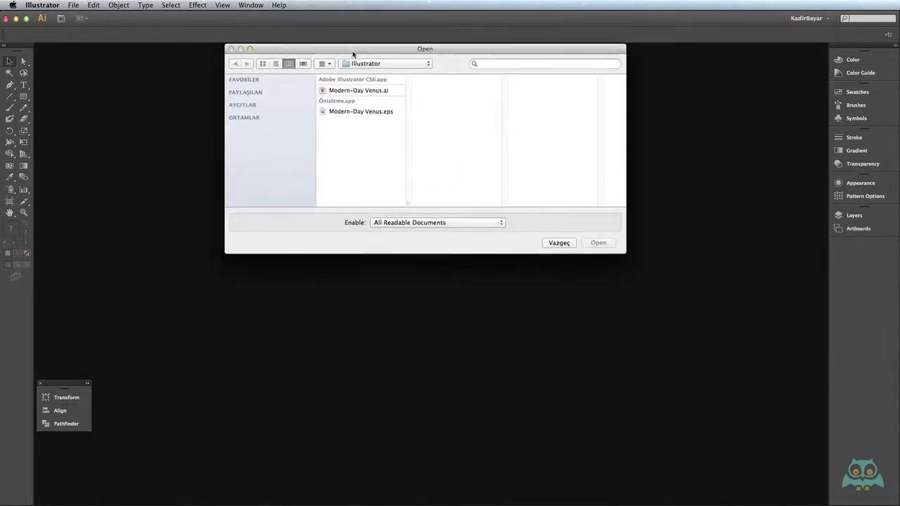
- Expand the Enable format list to see FXG, PDF, DWG, PSD, SVG, WMF and more
click(396, 226)
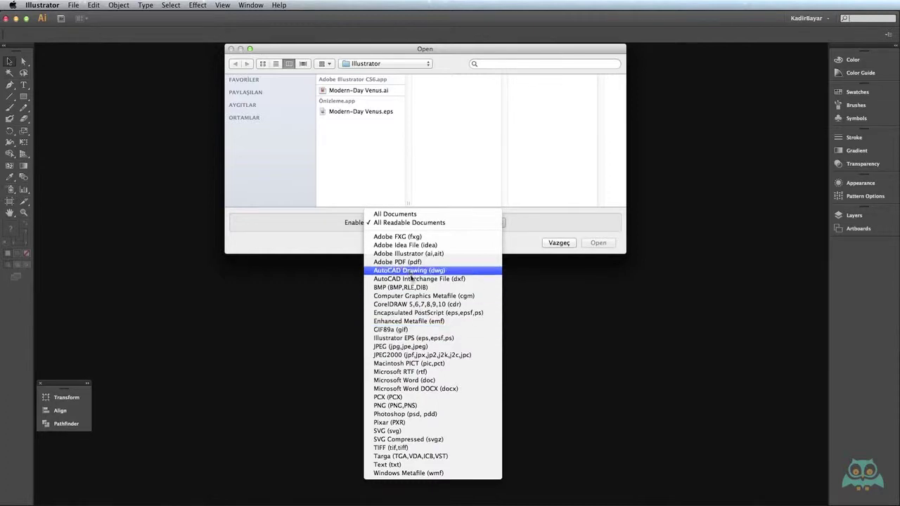
- Keep All Readable Documents and open Modern-Day Venus.ai from the Illustrator folder
click(536, 226)
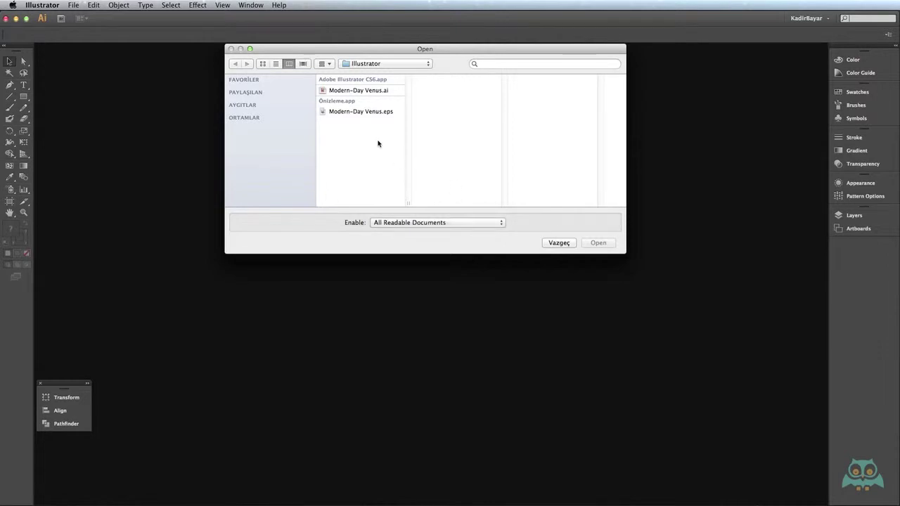
click(371, 92)
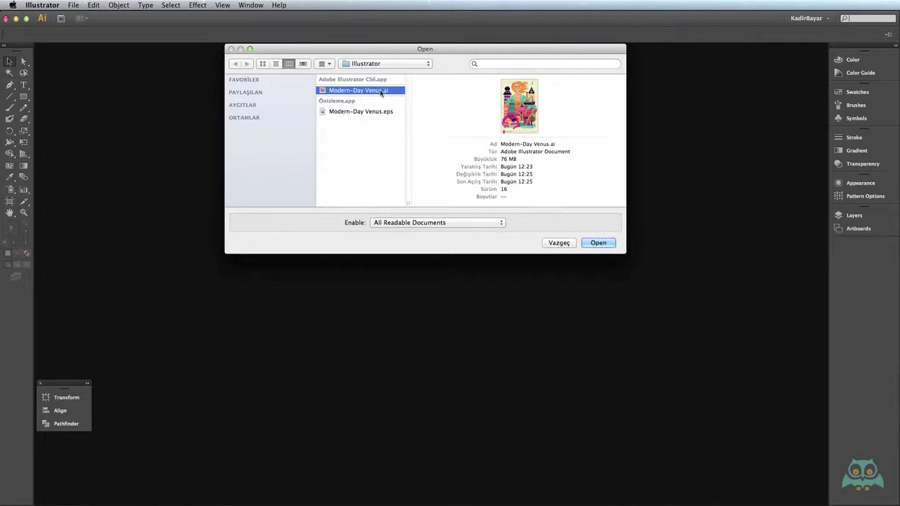
click(597, 243)
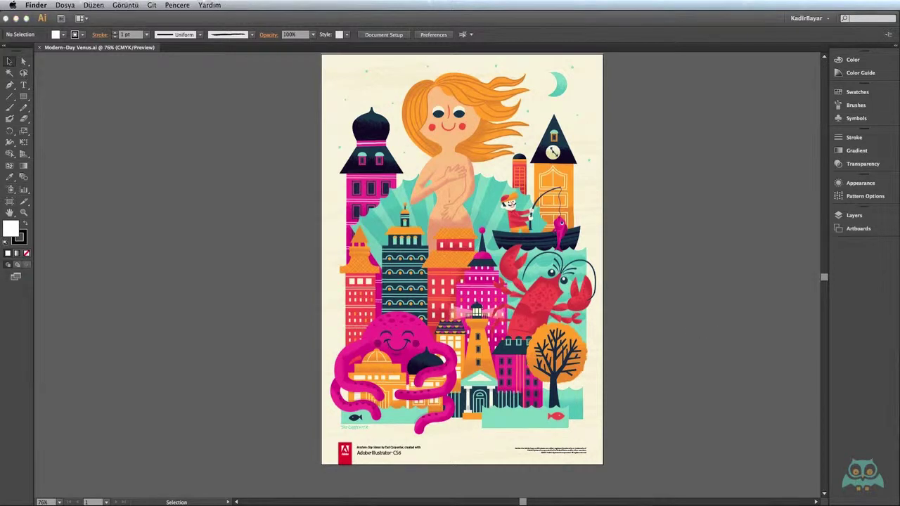
- Move the Illustrator folder's Finder window over the Modern-Day Venus canvas
drag(661, 261, 672, 225)
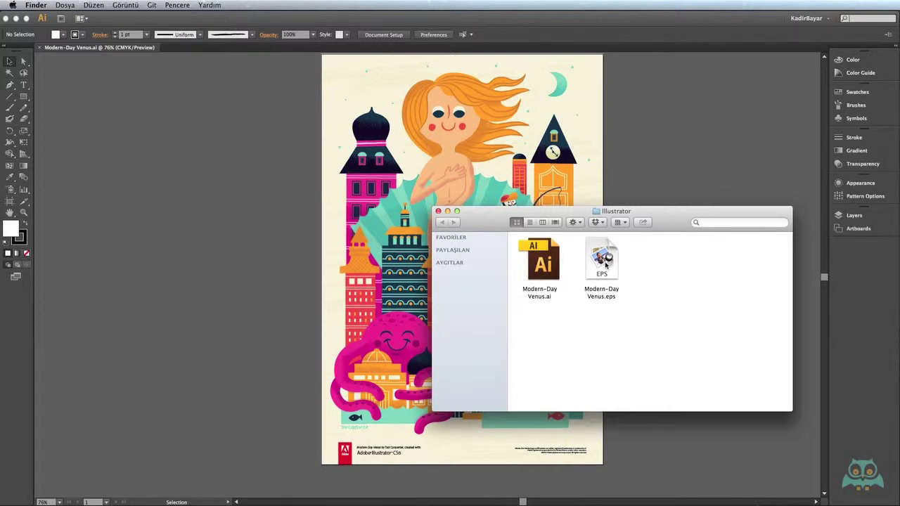
- Drag Modern-Day Venus.eps from Finder onto the Illustrator workspace
mouse_move(604, 264)
mouse_down()
mouse_move(262, 188)
mouse_move(227, 196)
mouse_up()
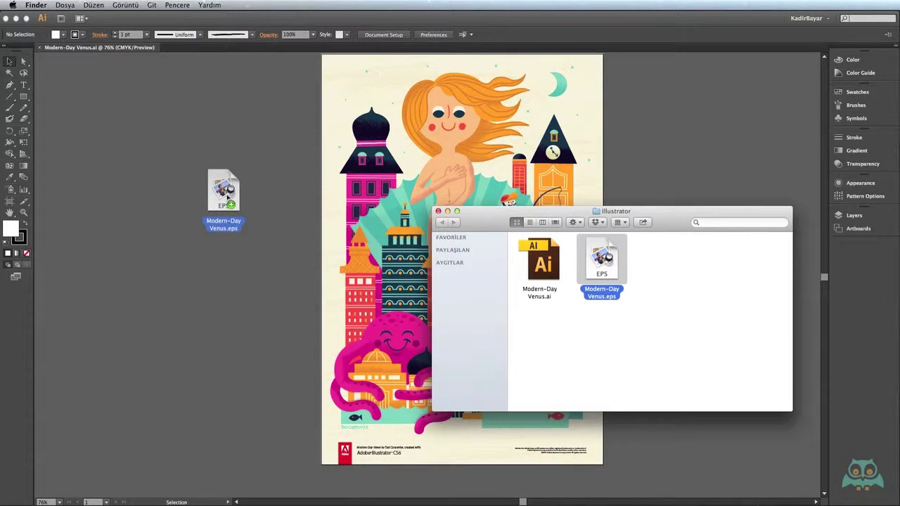
drag(227, 197, 183, 53)
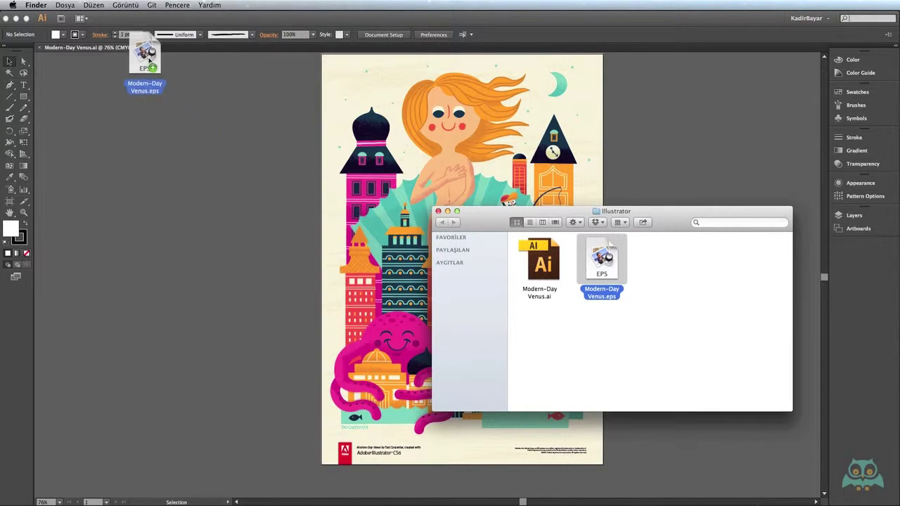
drag(182, 53, 184, 49)
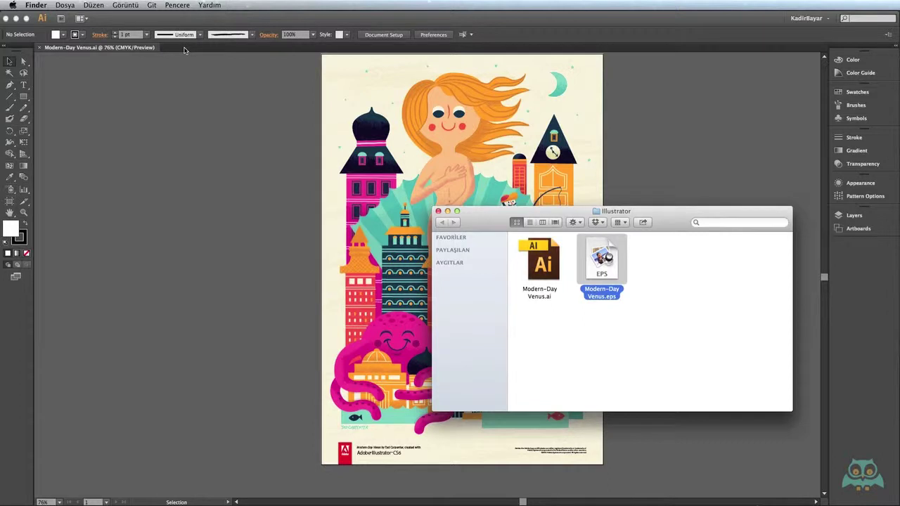
- Open the EPS with Leave as is in the Missing Profile dialog, then return to Finder
click(694, 394)
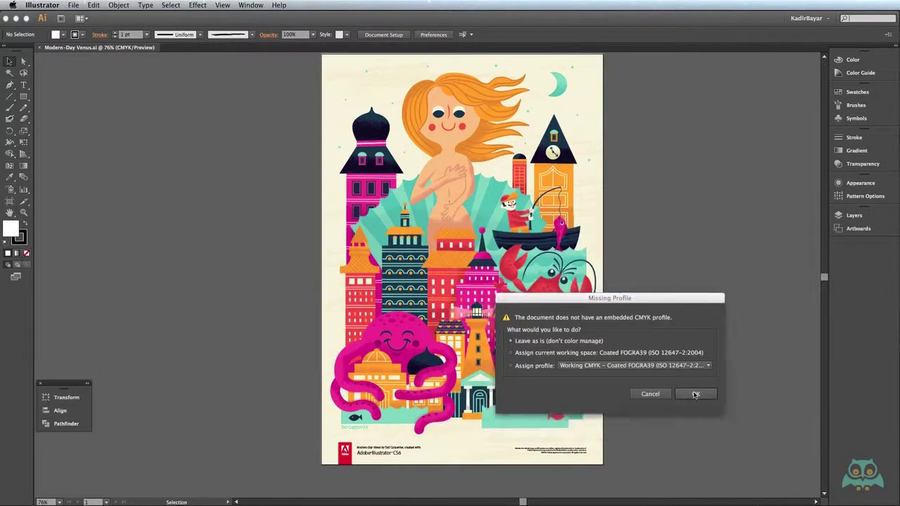
click(695, 394)
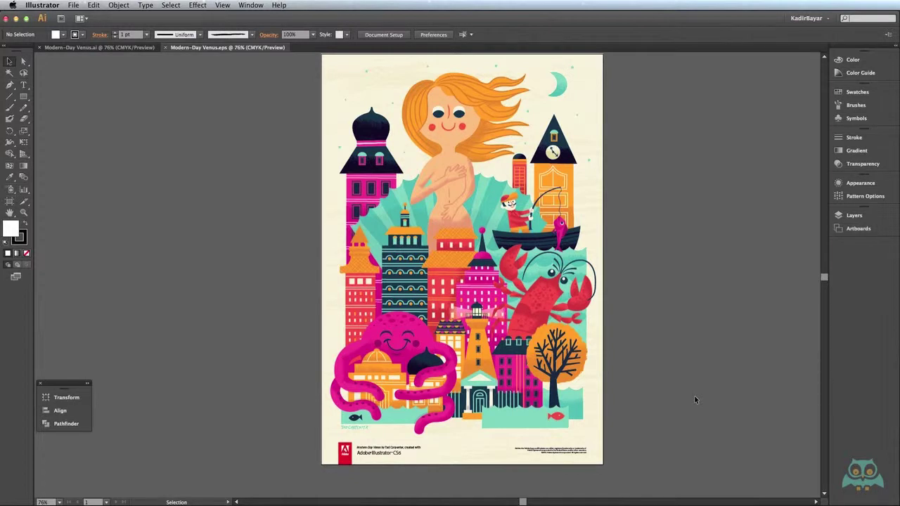
key(super+Tab)
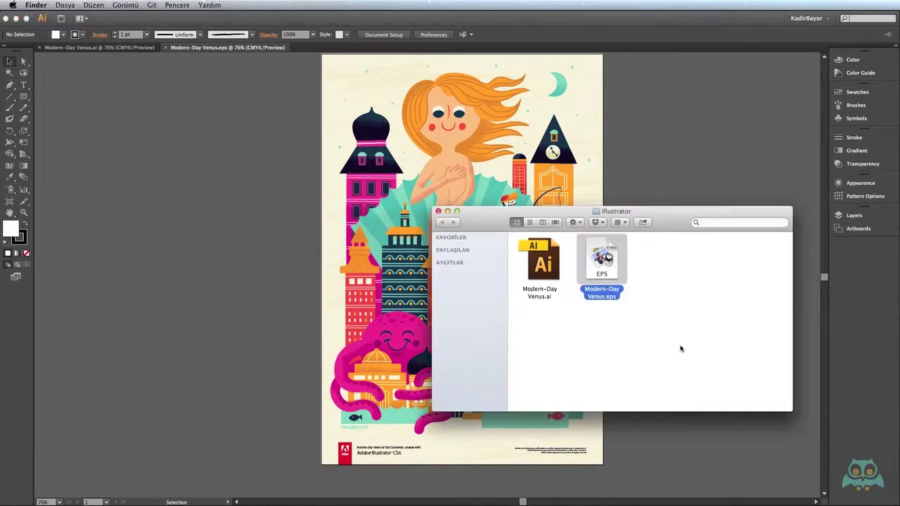
- Move the Finder window up-left and right-click Modern-Day Venus.eps to show its shortcut menu
click(552, 275)
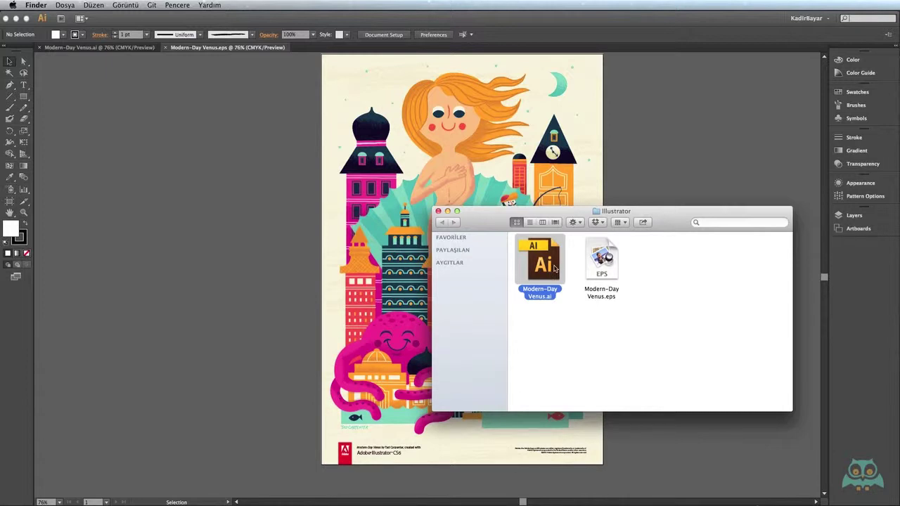
drag(662, 222, 582, 113)
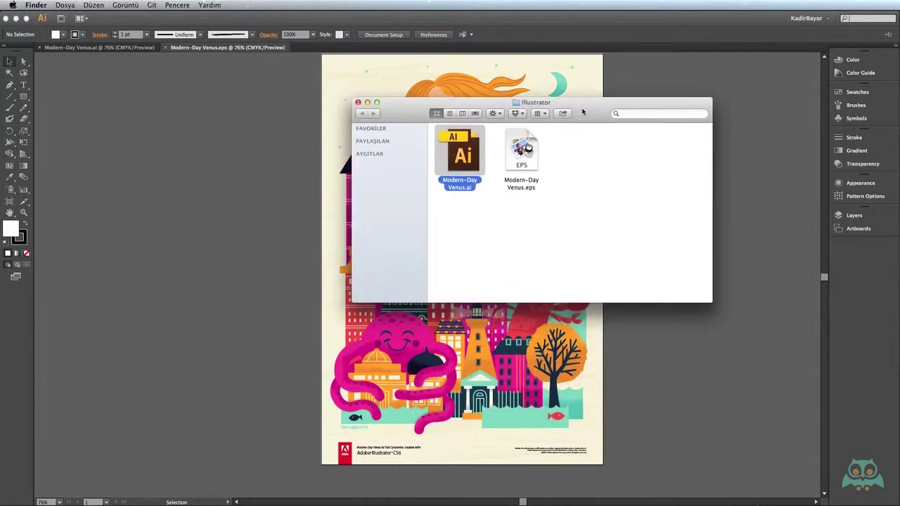
click(533, 157)
right_click(521, 149)
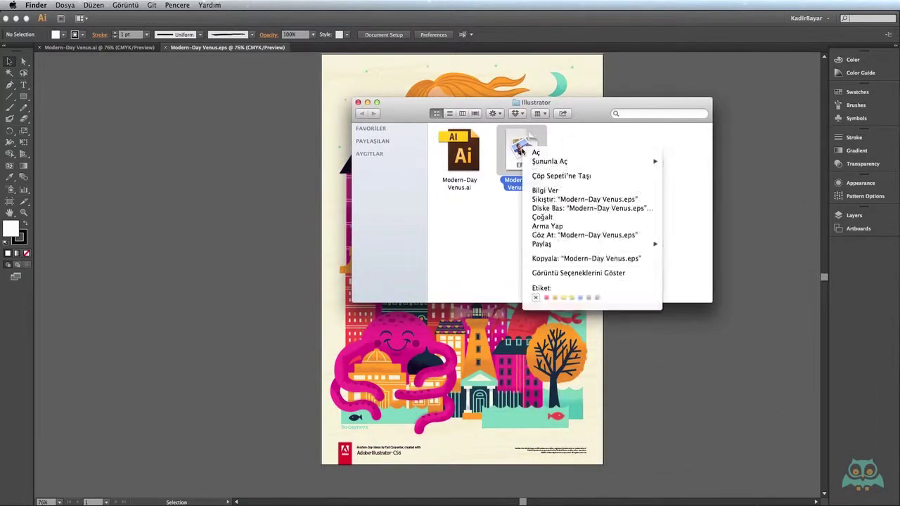